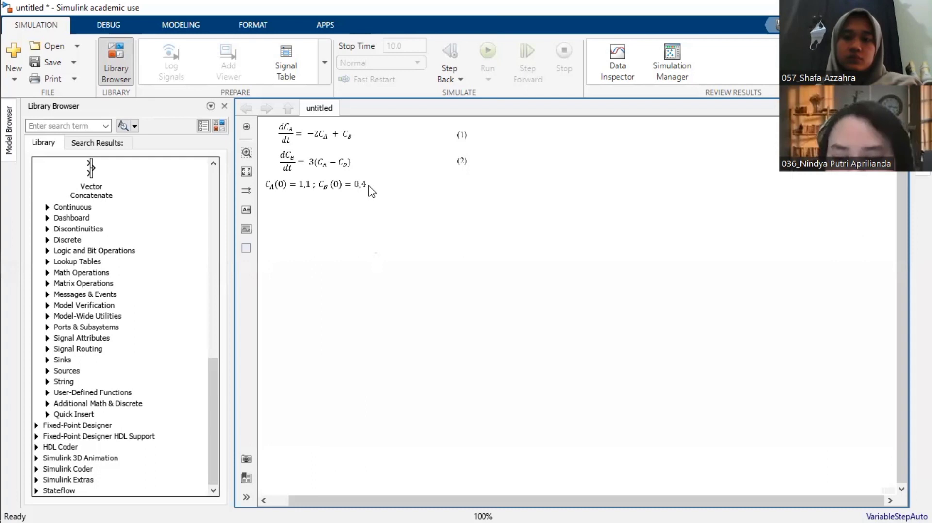
Remove the equations from the model canvas and add a Gain block from the Commonly Used Blocks library.
key(Delete)
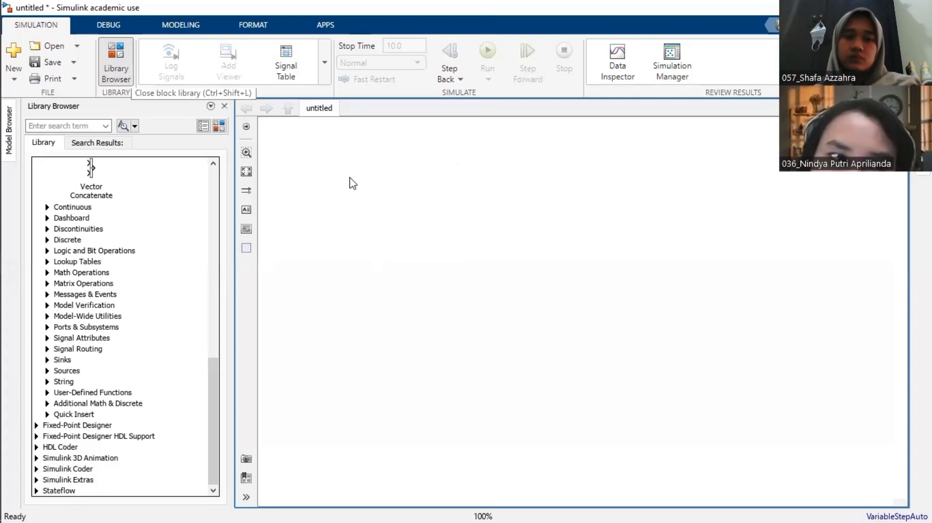
double_click(121, 110)
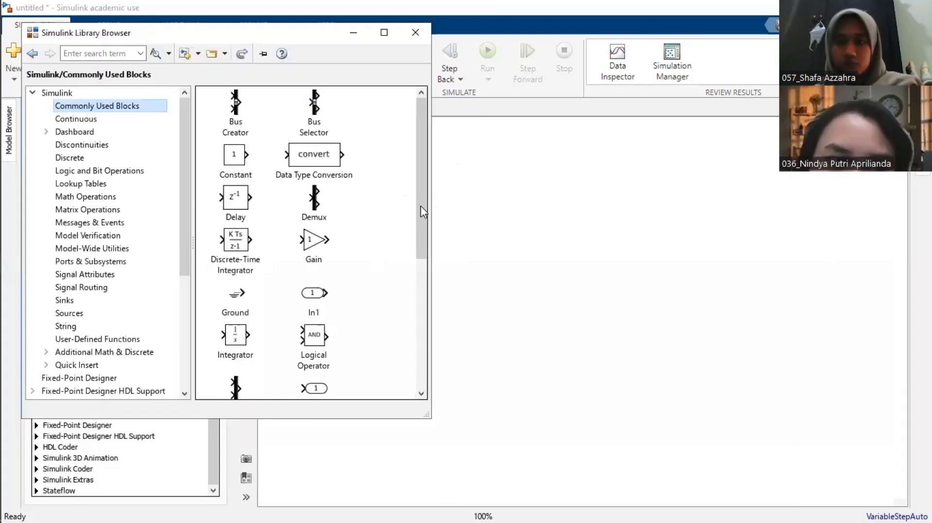
scroll(419, 194, down, 1)
scroll(419, 189, up, 1)
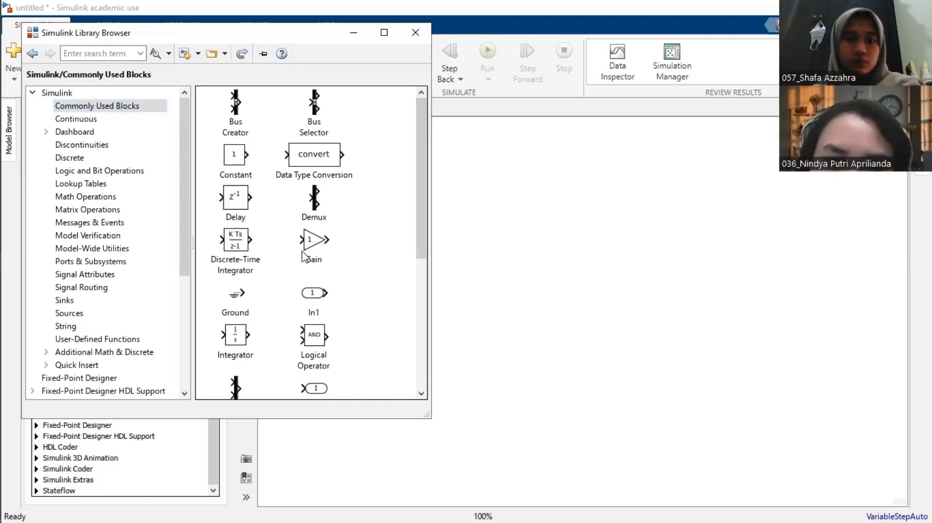
drag(303, 253, 449, 209)
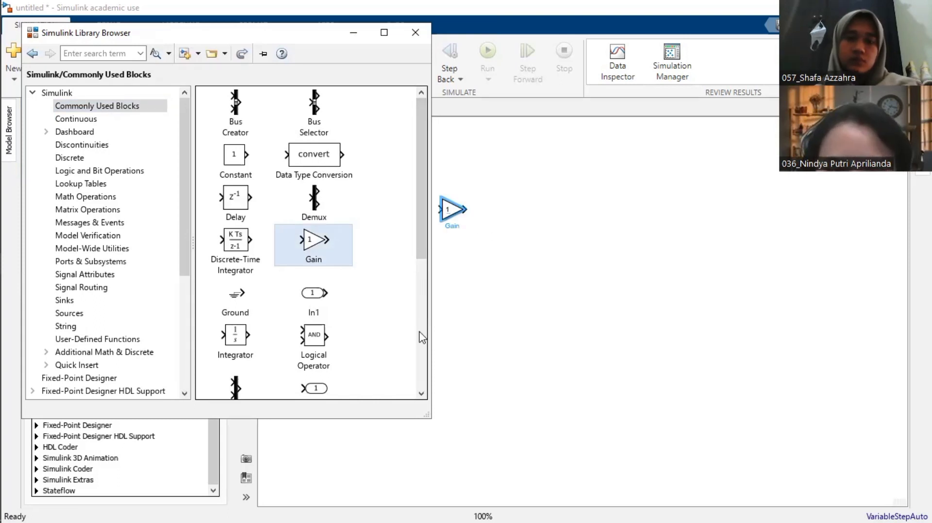
Add a Sum block from the Commonly Used Blocks library to the right of the Gain block.
scroll(414, 359, down, 2)
scroll(414, 354, down, 10)
scroll(413, 335, up, 6)
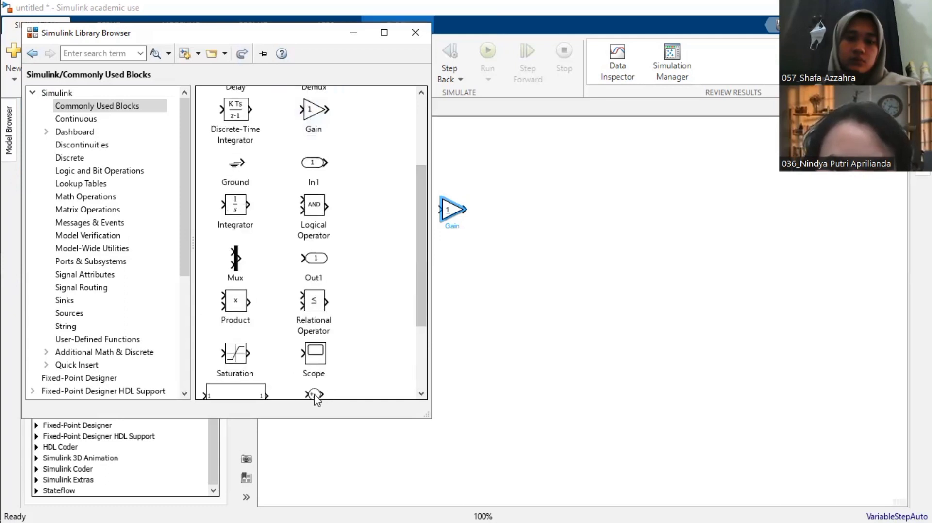
drag(315, 394, 359, 358)
drag(303, 302, 510, 207)
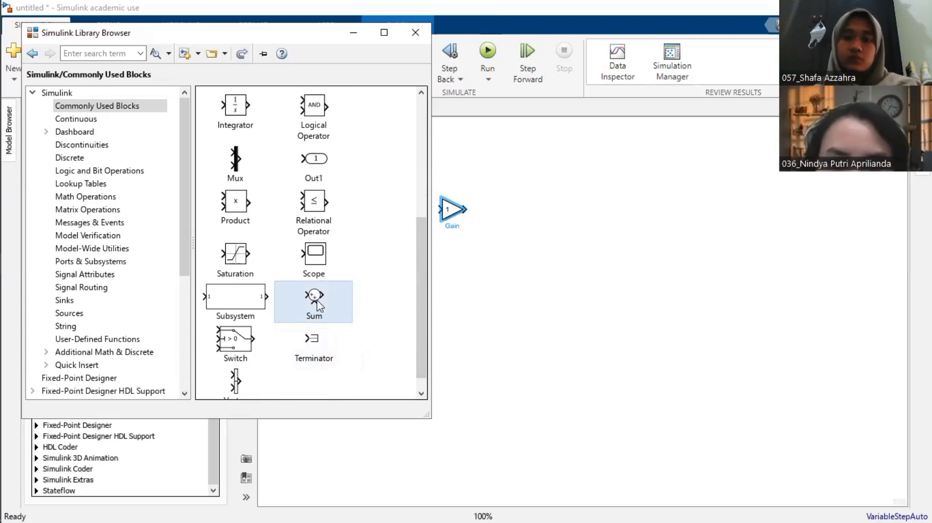
drag(319, 303, 517, 216)
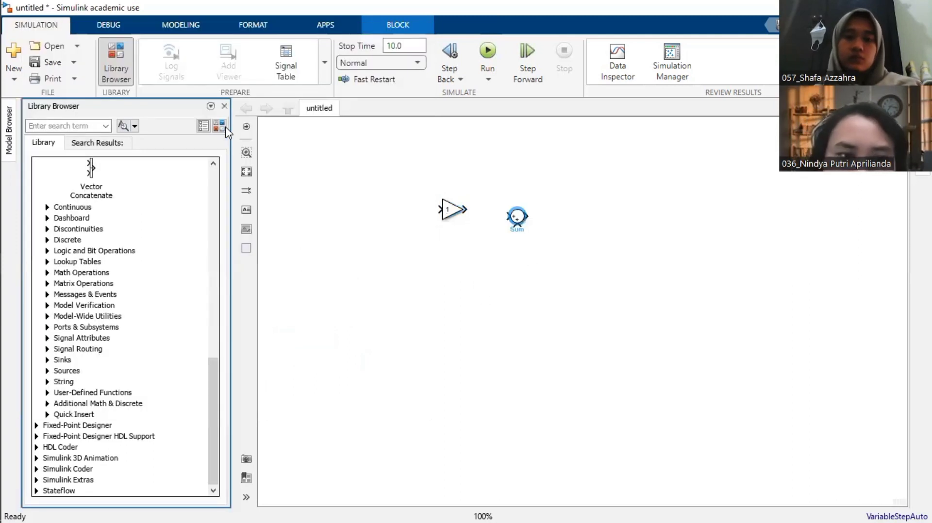
Add an Integrator block to the right of the Sum block and line the Sum up with the Gain.
click(221, 128)
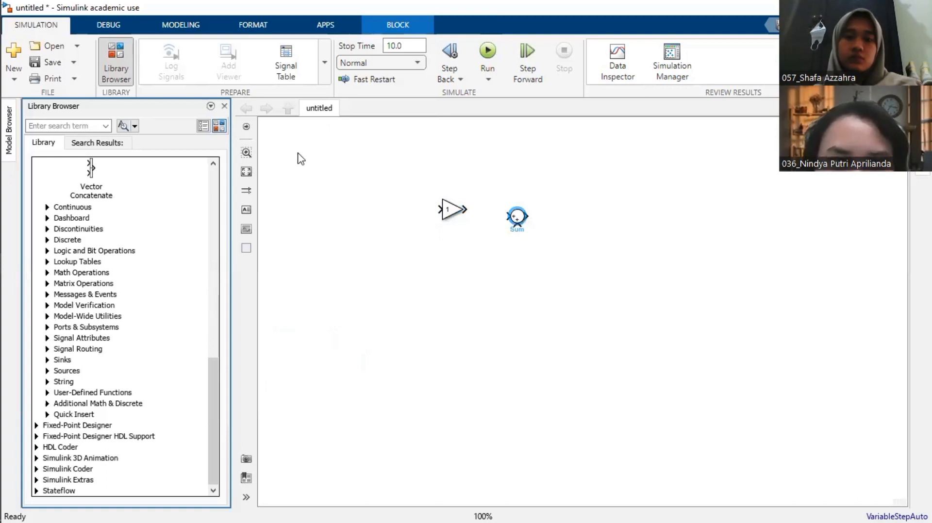
drag(234, 121, 674, 210)
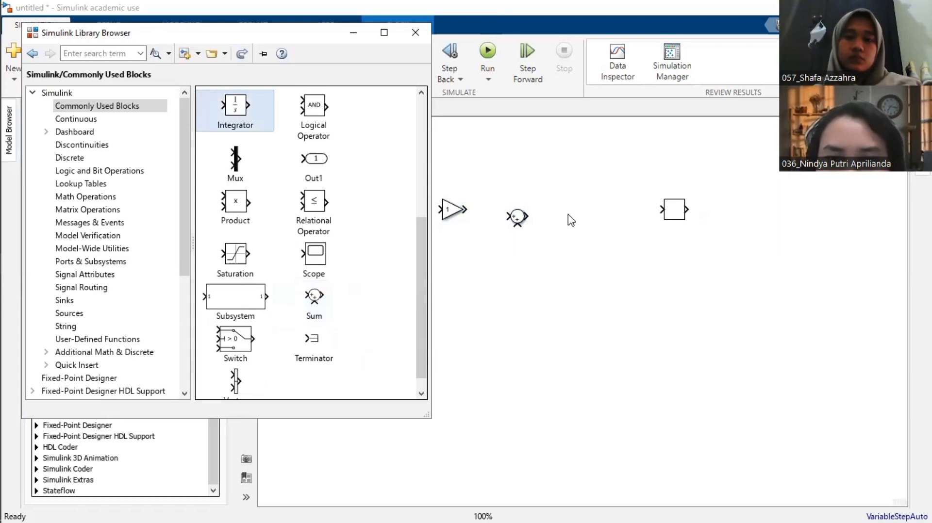
click(570, 220)
drag(568, 215, 600, 212)
drag(517, 216, 517, 209)
Add a second Sum block below the first row to start the second equation's row.
key(alt+Tab)
mouse_move(421, 298)
mouse_down()
mouse_move(421, 181)
mouse_move(422, 308)
mouse_up()
click(314, 281)
drag(314, 279, 486, 302)
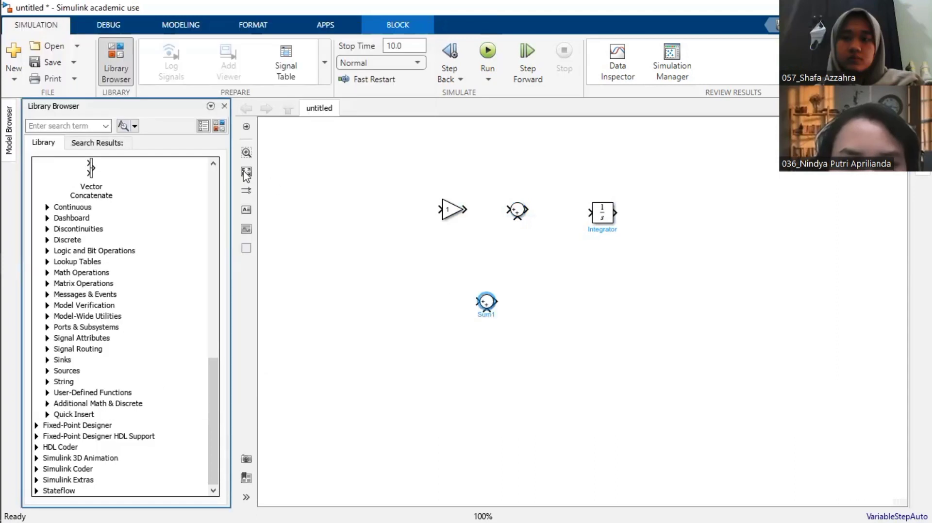
Add a second Gain block and a second Integrator block to the right of the lower Sum block.
click(219, 126)
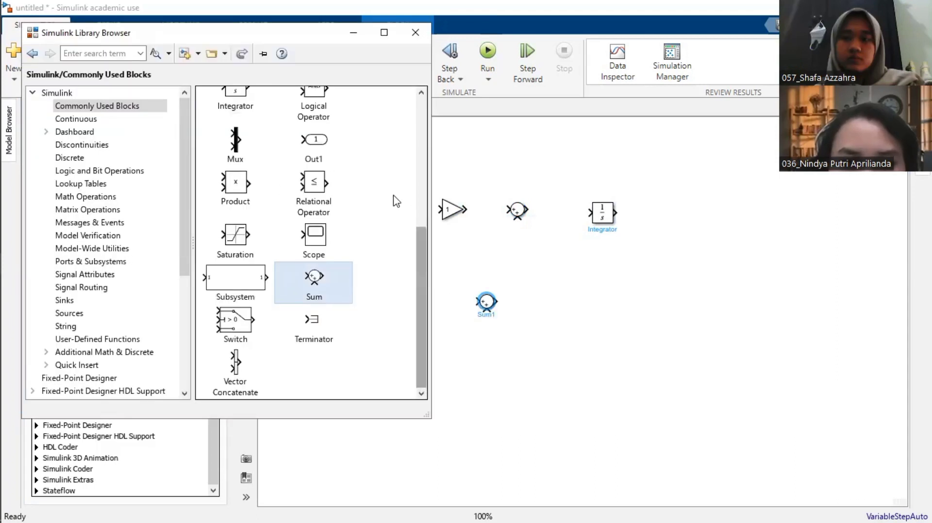
drag(422, 270, 422, 201)
drag(318, 133, 572, 310)
click(218, 125)
drag(238, 229, 651, 313)
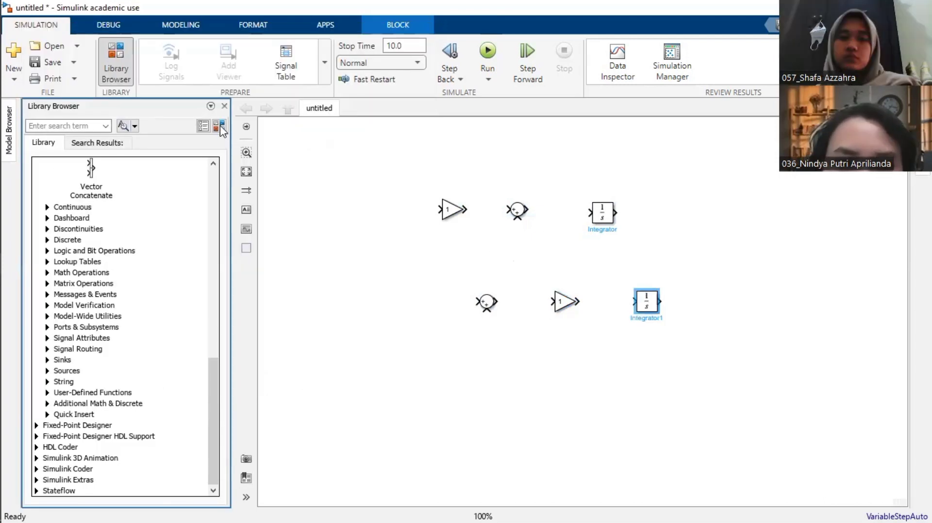
Add a Mux block to the right of both Integrators and a Scope block to the right of the Mux.
click(220, 125)
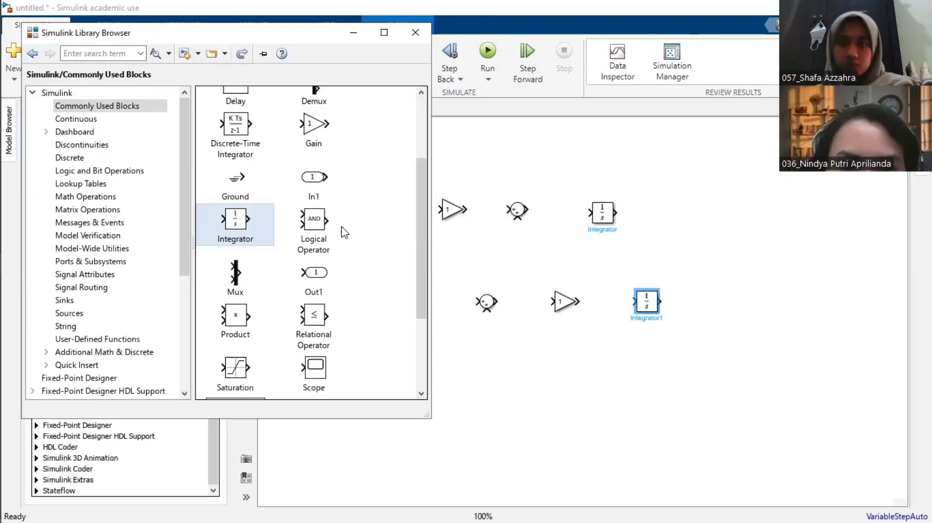
click(241, 280)
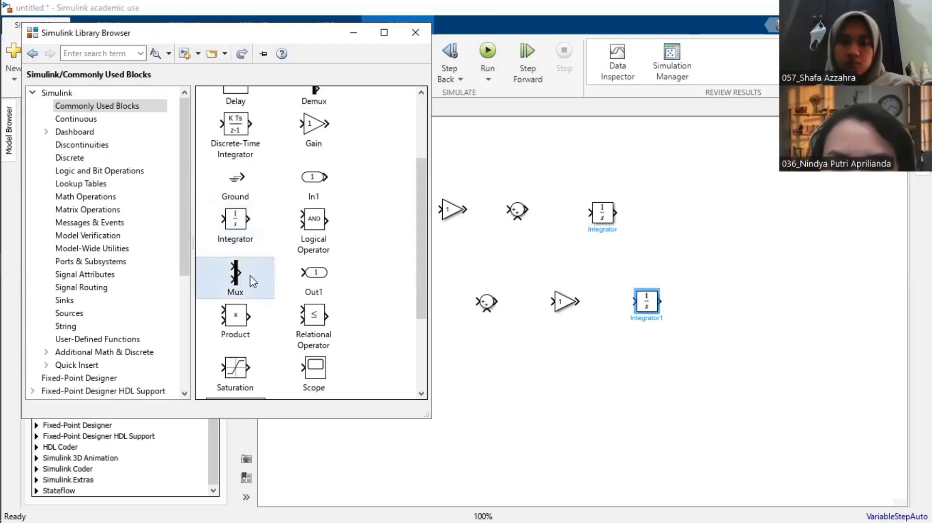
drag(250, 277, 716, 264)
scroll(314, 253, down, 2)
click(313, 254)
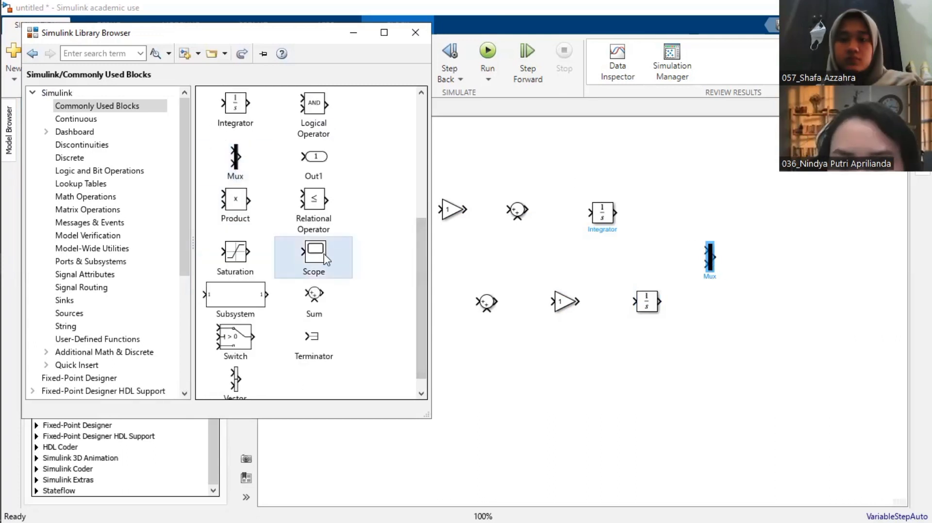
drag(326, 260, 792, 276)
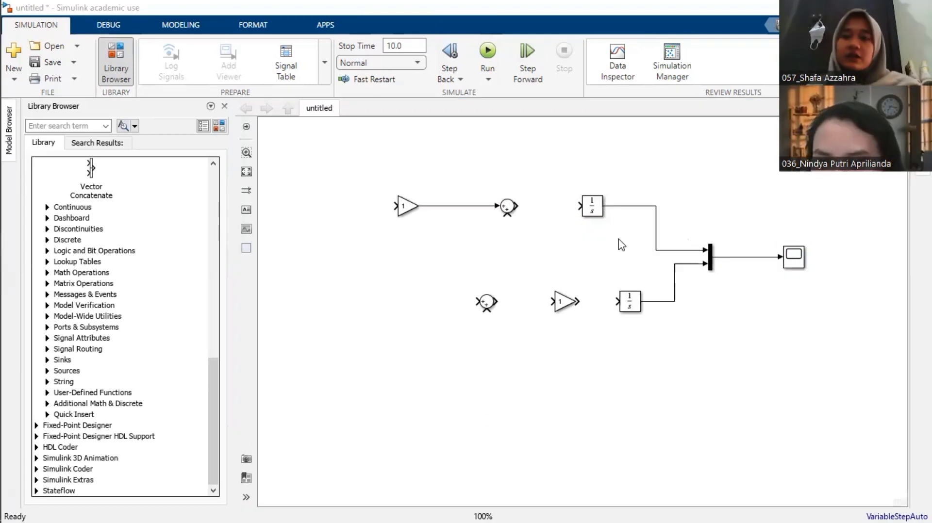
Move the upper Integrator slightly left and connect the upper Sum's output to its input.
click(602, 209)
mouse_move(602, 209)
mouse_down()
mouse_move(616, 209)
mouse_move(590, 208)
mouse_up()
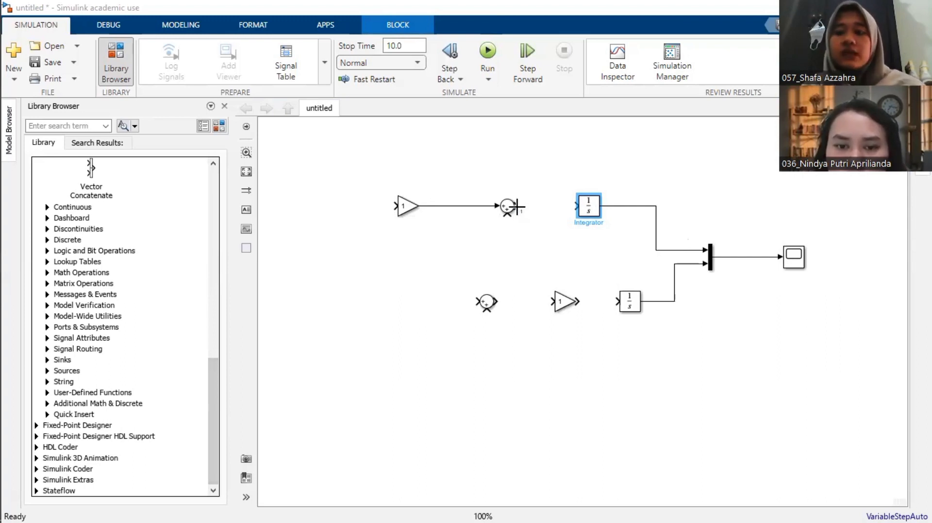
drag(517, 206, 575, 206)
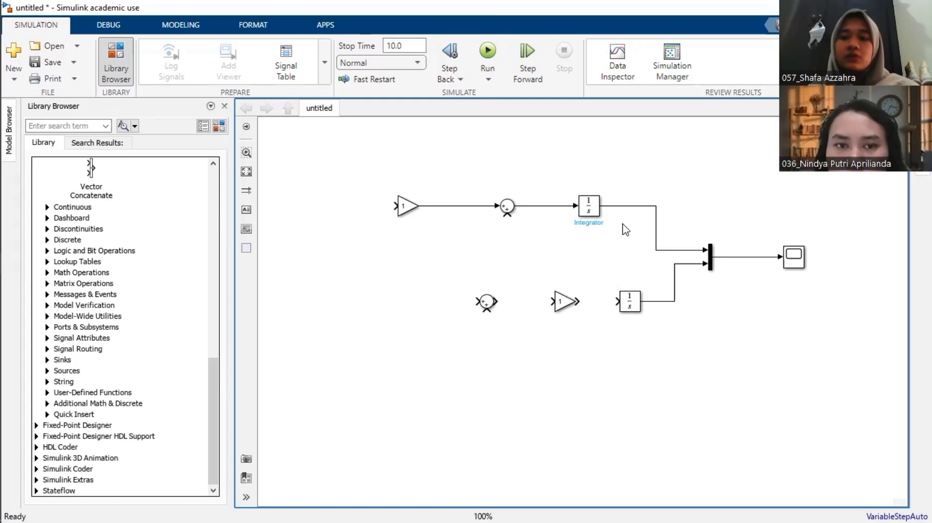
Set the upper Gain to -2 and feed the upper Integrator's output back into that Gain's input.
click(408, 207)
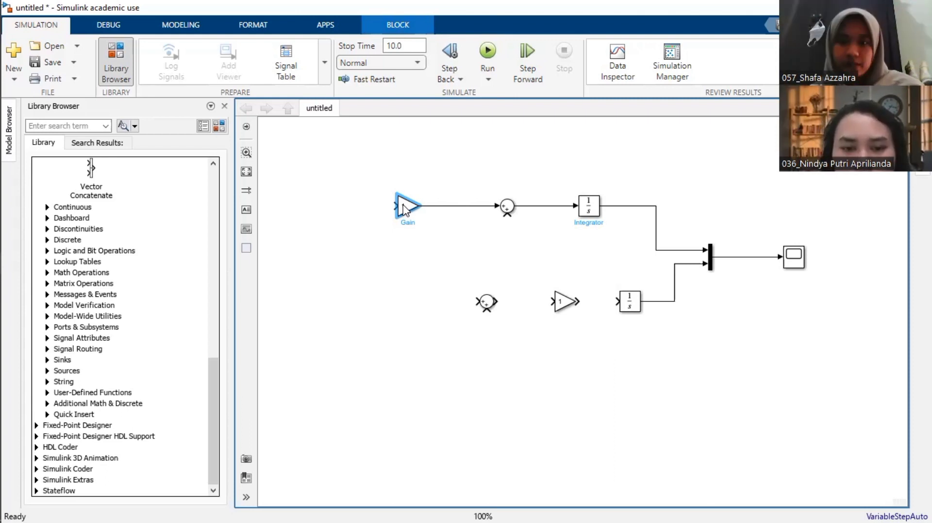
double_click(404, 207)
text(-2)
click(545, 313)
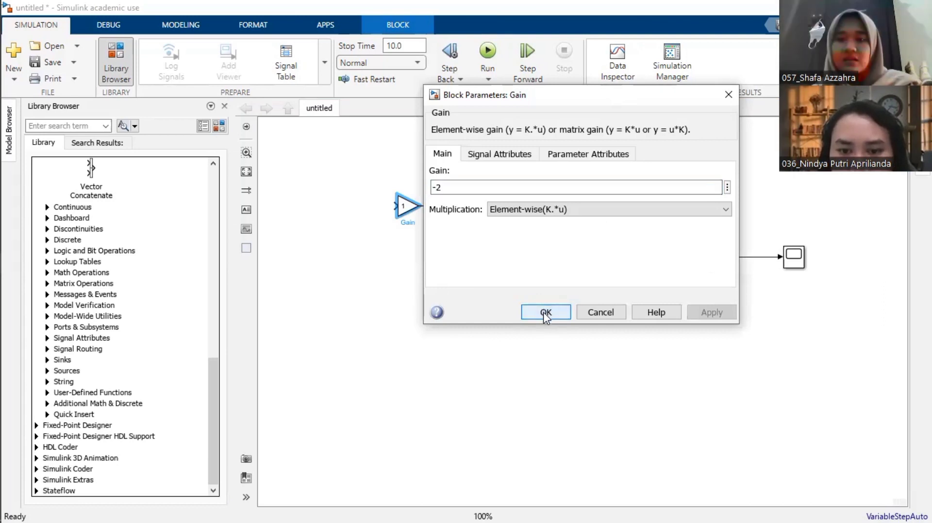
click(543, 313)
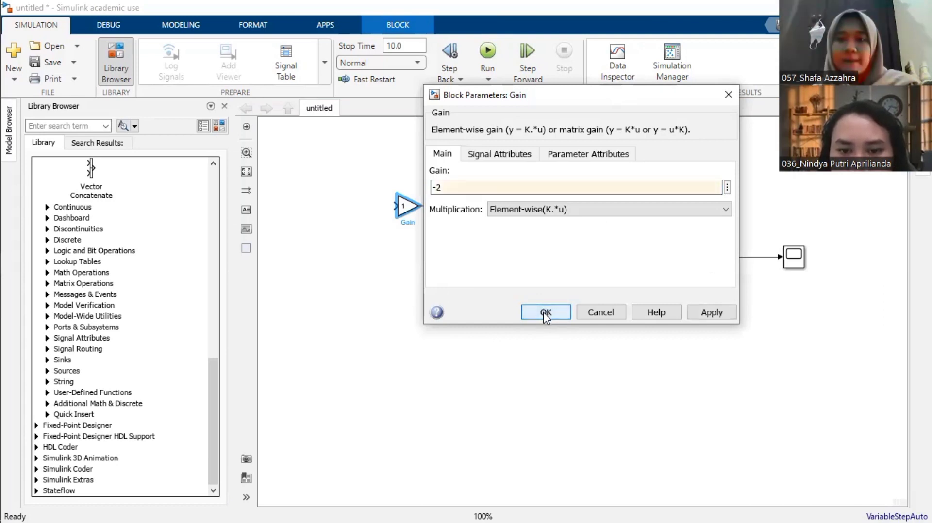
mouse_move(544, 162)
mouse_down()
mouse_move(630, 185)
mouse_move(622, 201)
mouse_move(630, 209)
mouse_move(619, 205)
mouse_up()
drag(576, 232, 459, 161)
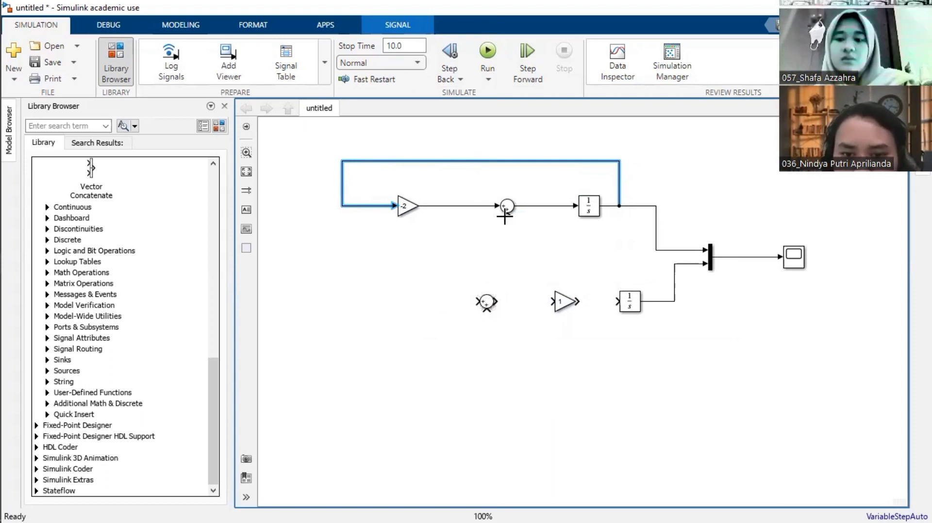
Connect the lower Integrator's output to the upper Sum's second input, routing the line below and left of the lower row.
drag(501, 214, 659, 298)
drag(538, 279, 552, 367)
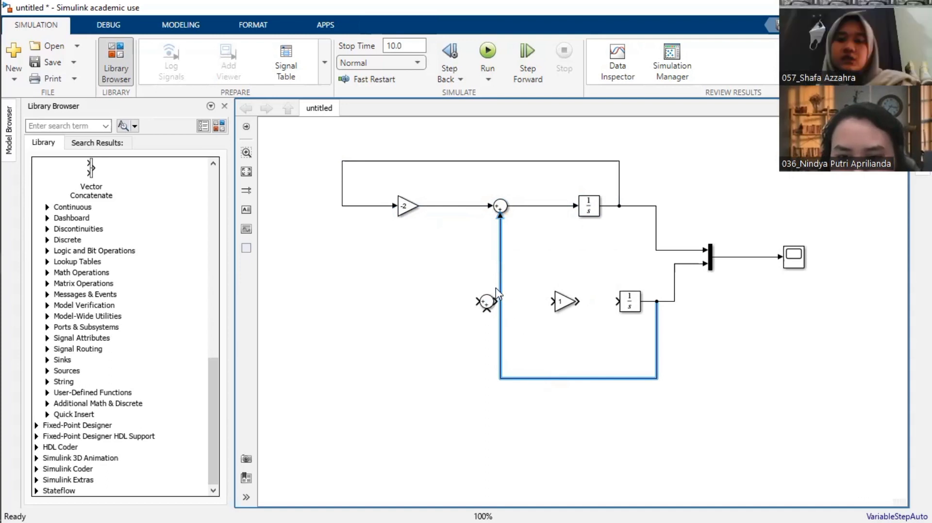
drag(500, 277, 339, 286)
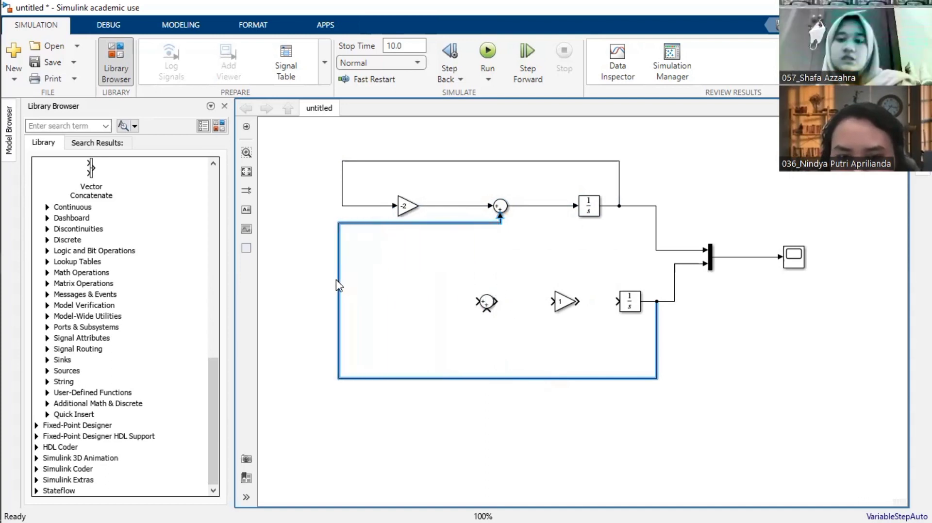
click(387, 223)
click(420, 249)
drag(431, 224, 435, 253)
Shift the lower Sum, Gain and Integrator blocks to the left within their row.
drag(475, 301, 415, 303)
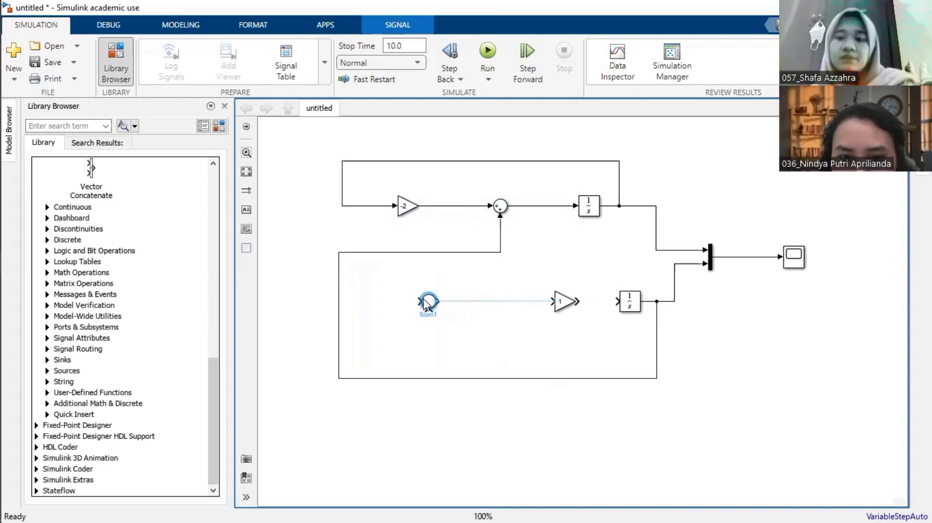
click(544, 307)
drag(544, 308, 503, 307)
drag(630, 304, 588, 303)
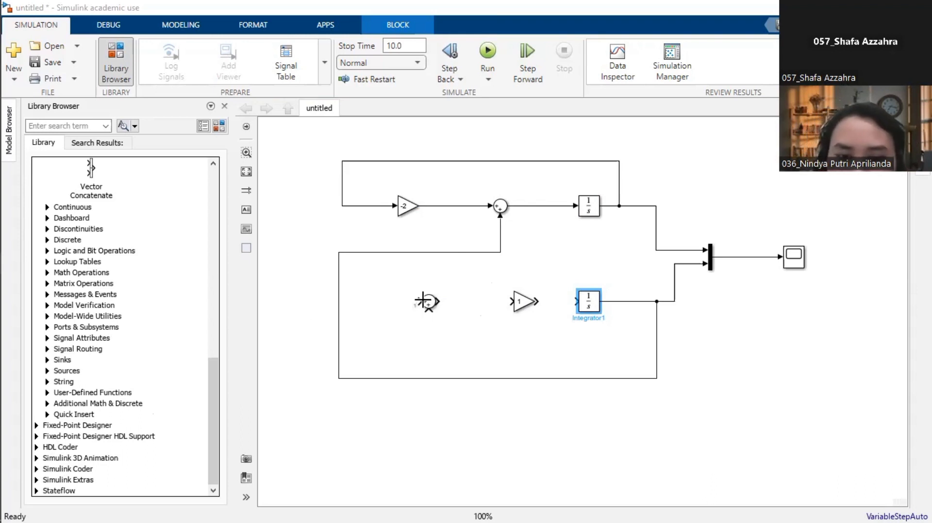
Branch the upper Integrator's output to the lower Sum's first input, with the line running just above the lower row.
mouse_move(418, 301)
mouse_down()
mouse_move(357, 301)
mouse_move(369, 276)
mouse_up()
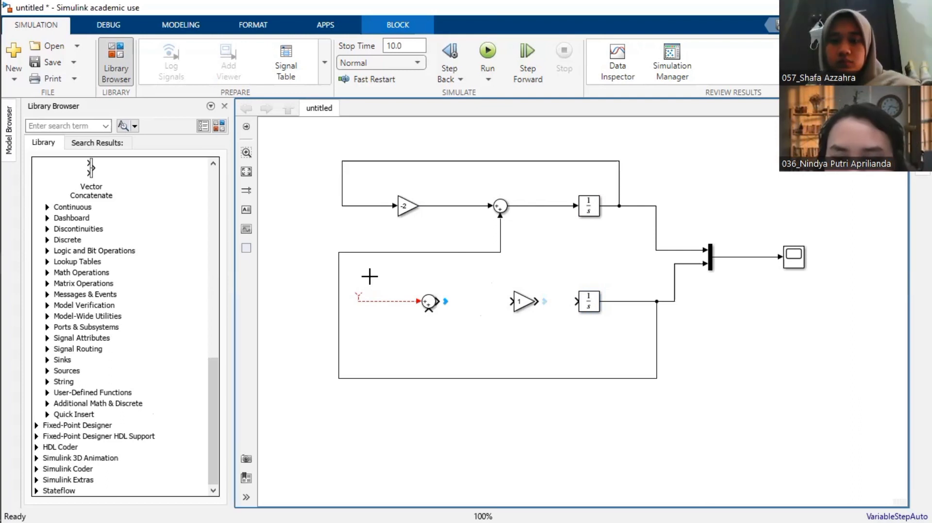
drag(644, 235, 635, 207)
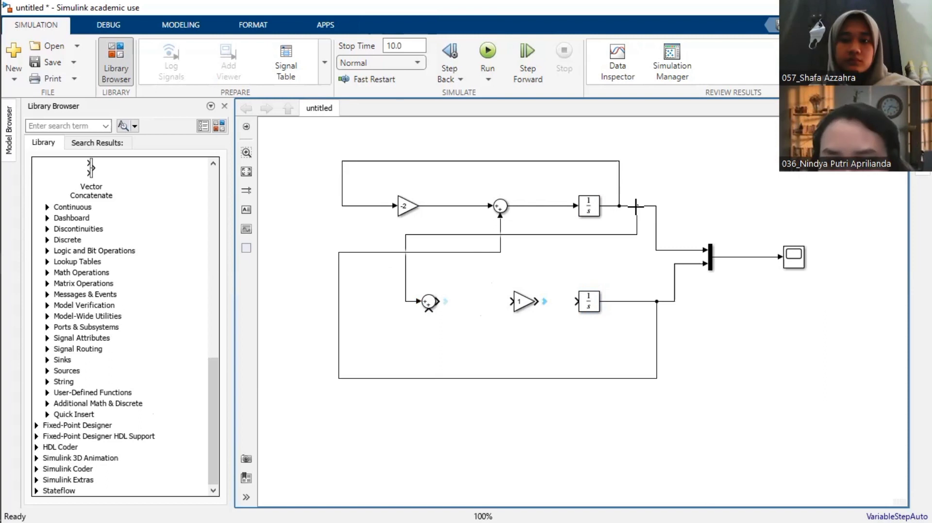
drag(635, 207, 636, 204)
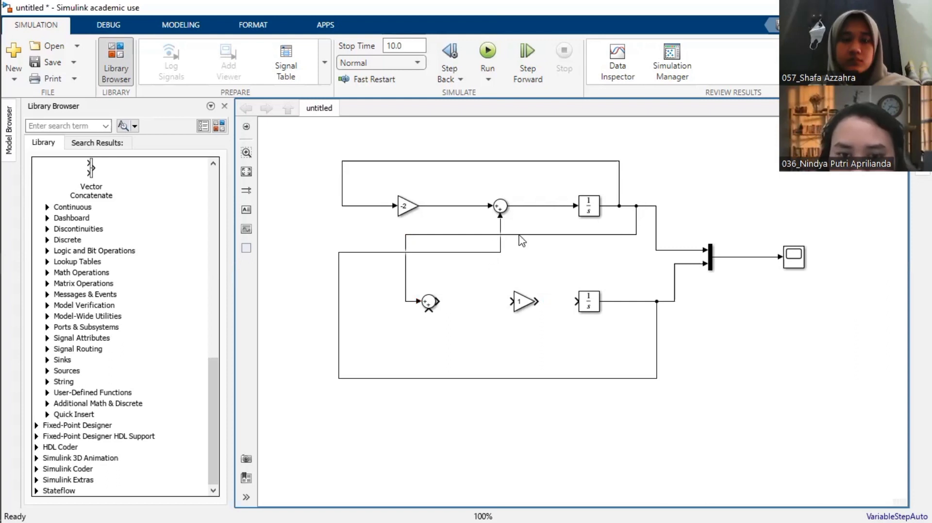
drag(517, 235, 522, 266)
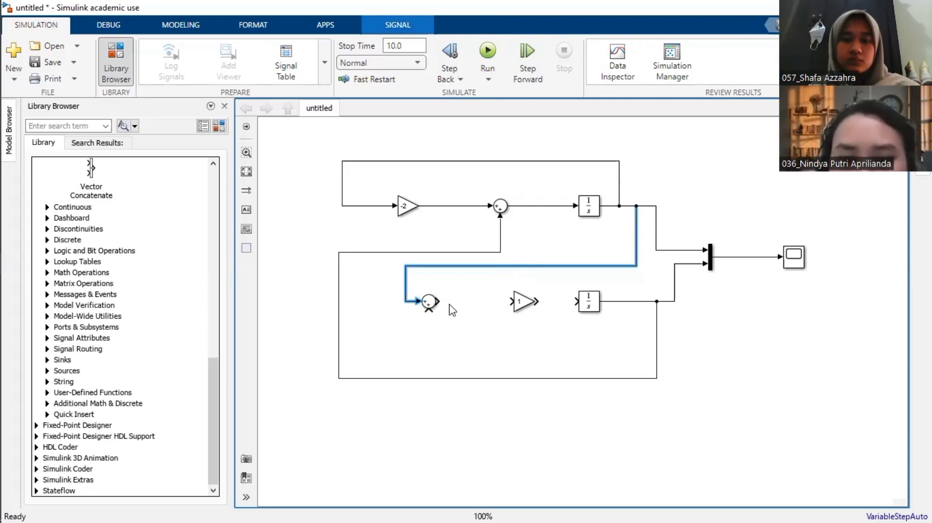
Move the lower Gain closer to the lower Sum and connect the Sum's output to the Gain's input.
drag(518, 297, 494, 297)
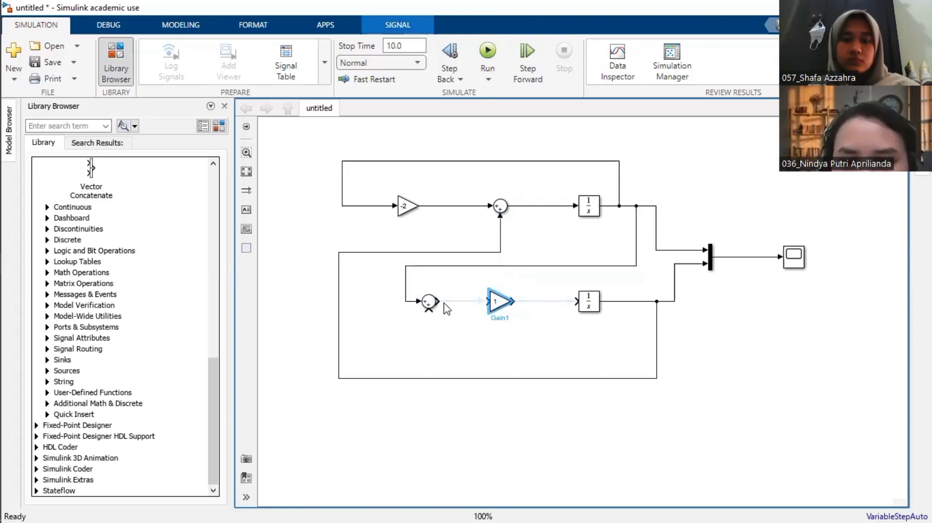
click(432, 302)
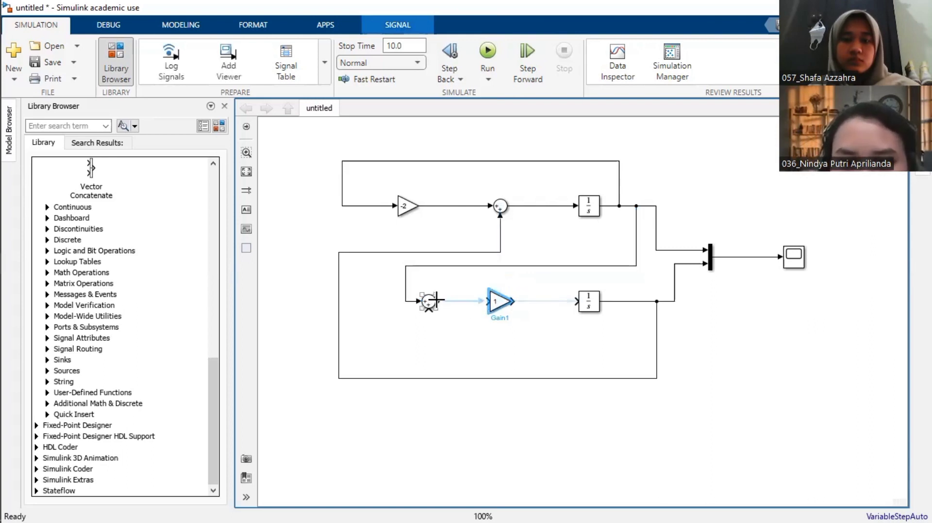
click(497, 301)
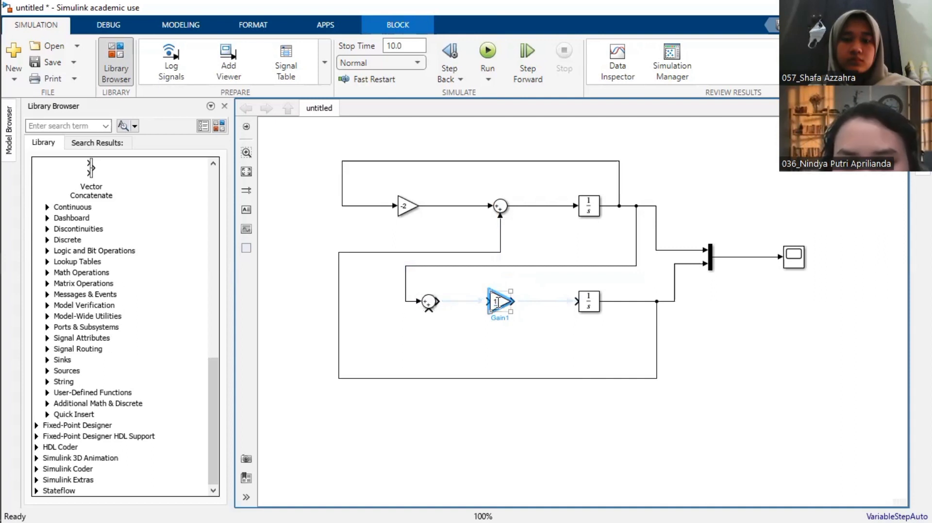
drag(437, 301, 485, 301)
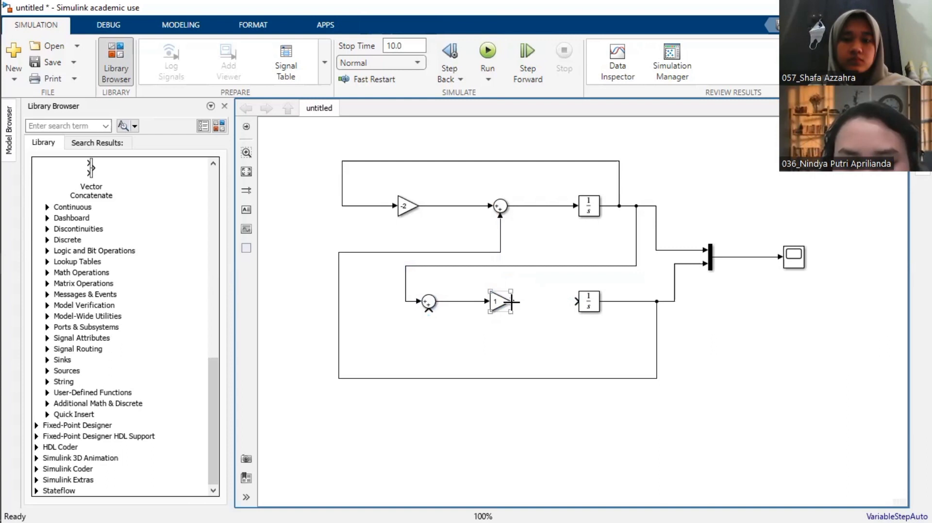
Set the lower Gain to 3 and connect its output to the lower Integrator's input.
click(499, 303)
double_click(499, 303)
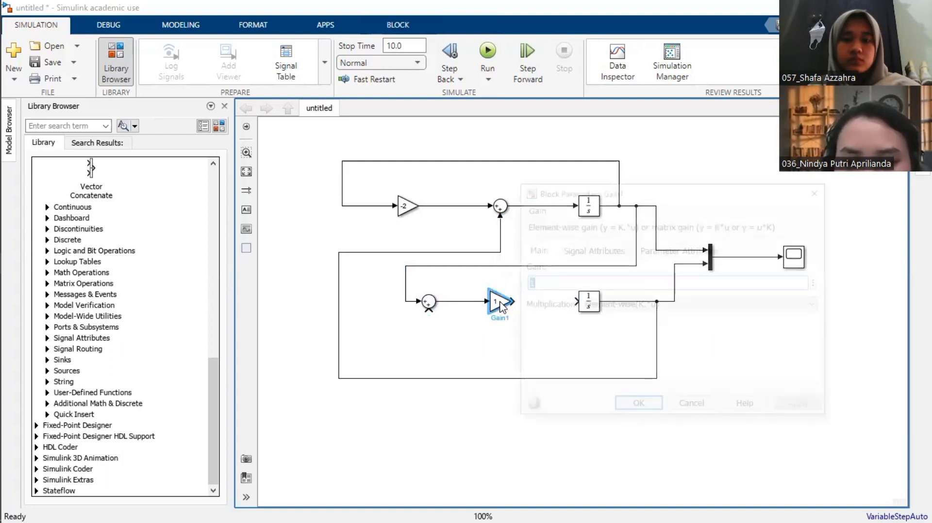
key(BackSpace)
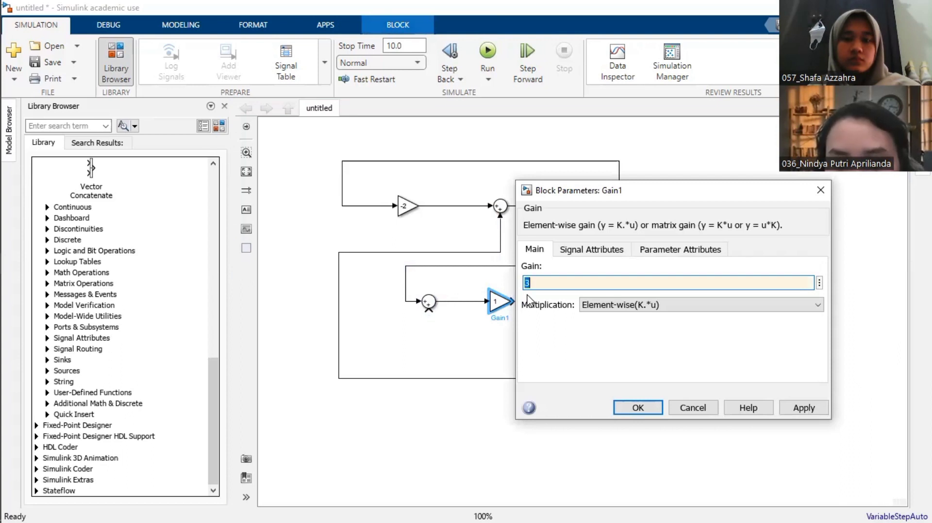
click(663, 405)
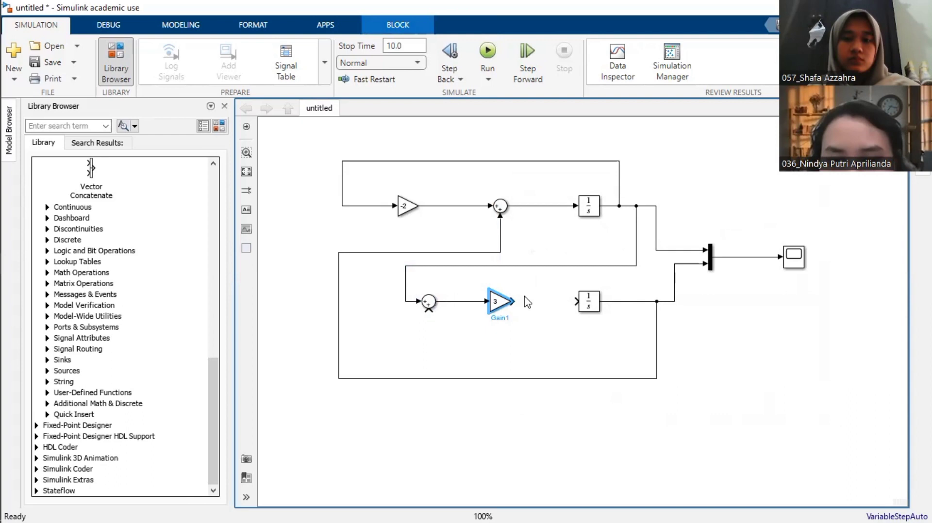
drag(526, 301, 582, 299)
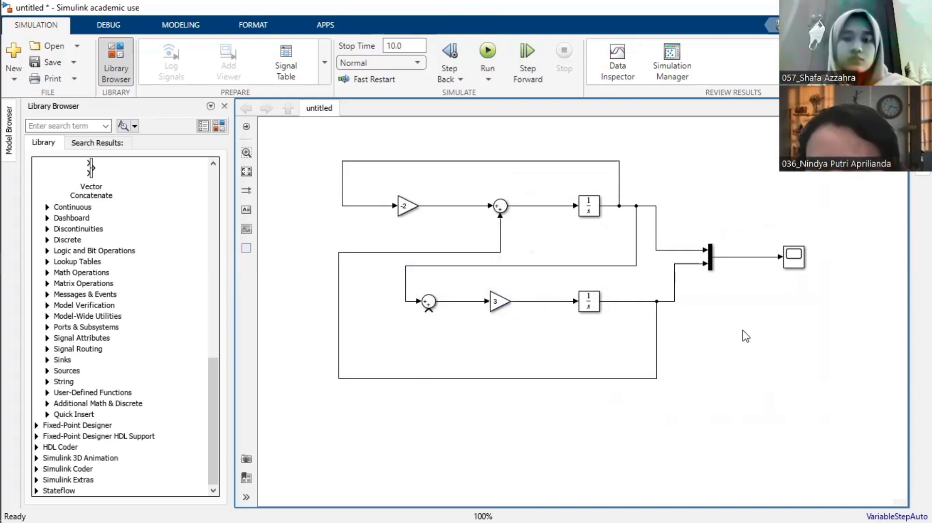
Move the vertical segment of the lower Integrator's feedback line to the upper Sum closer to the Integrator.
drag(637, 207, 636, 206)
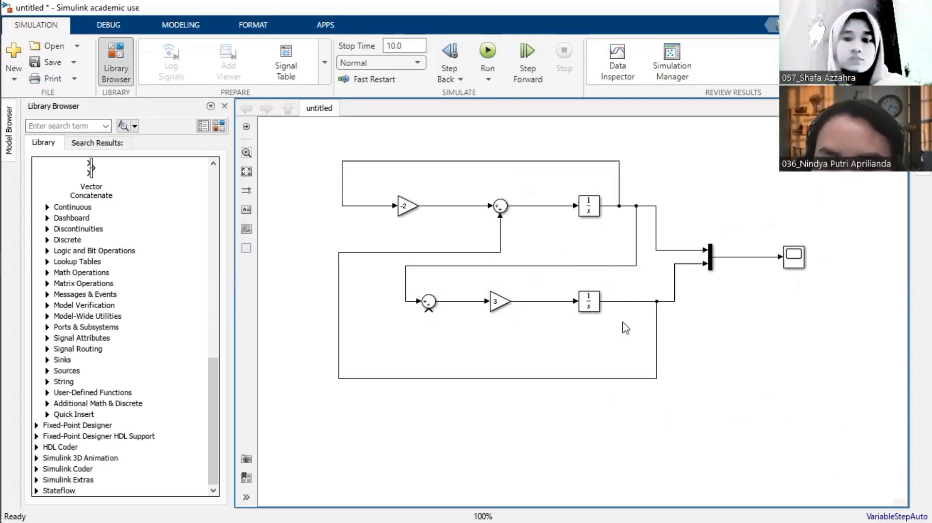
click(656, 332)
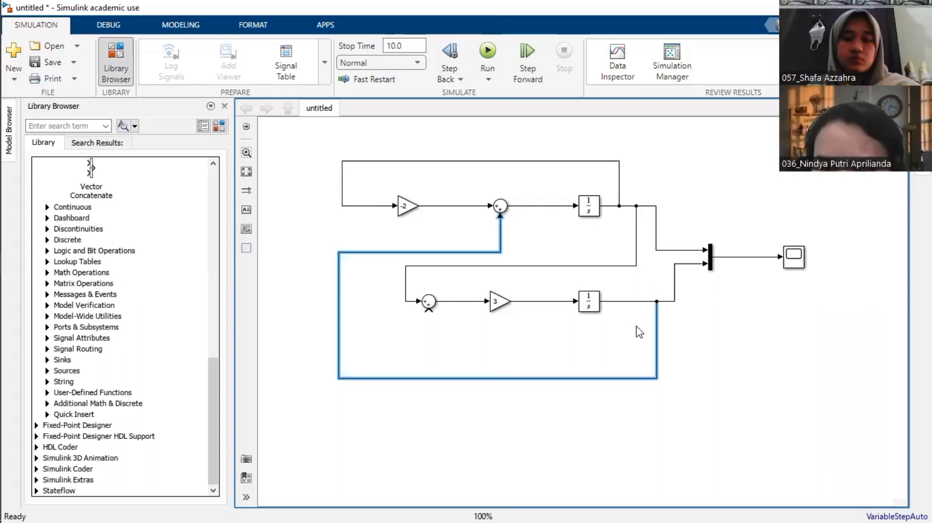
drag(637, 328, 633, 329)
click(691, 332)
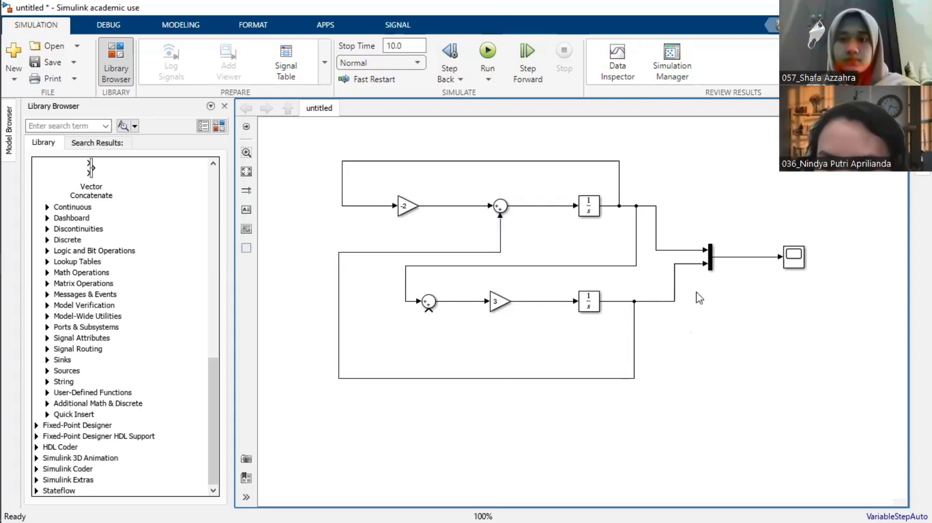
Connect the lower Sum's second input to the lower Integrator's output line, routing the branch just beneath the lower row.
click(652, 301)
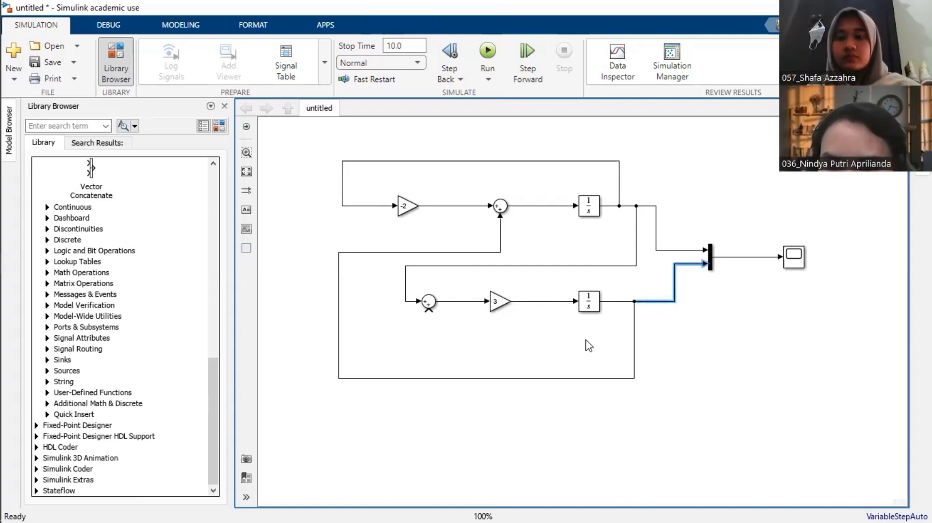
drag(427, 311, 657, 301)
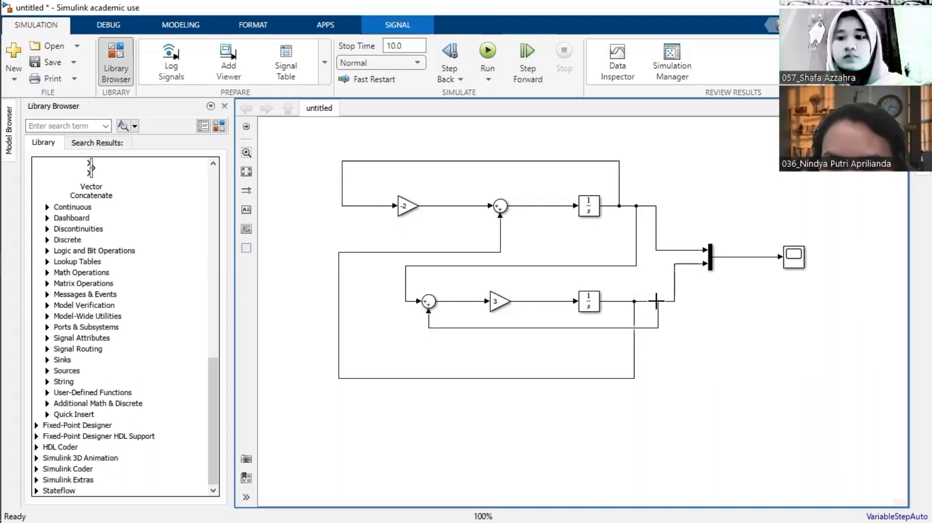
click(670, 345)
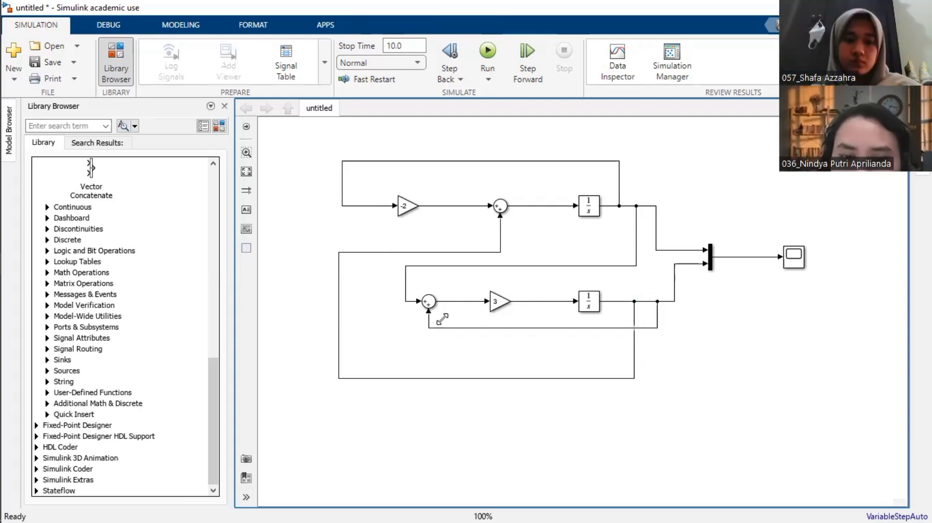
Set the lower Sum's list of signs to |+- so its second input is subtracted.
click(494, 300)
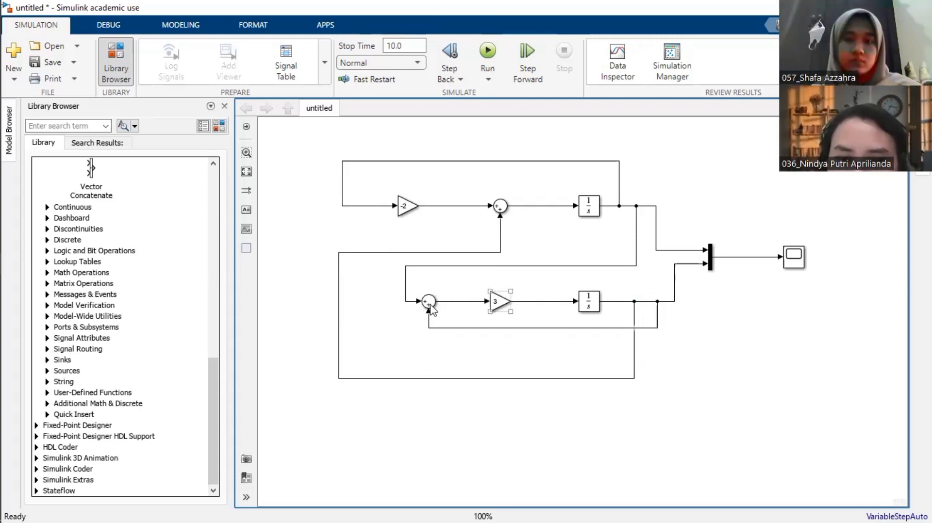
click(429, 303)
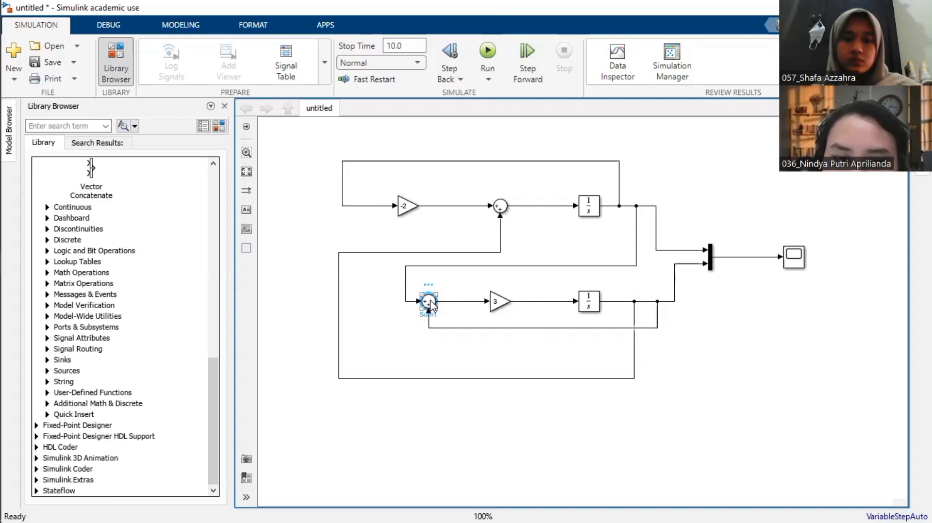
double_click(429, 302)
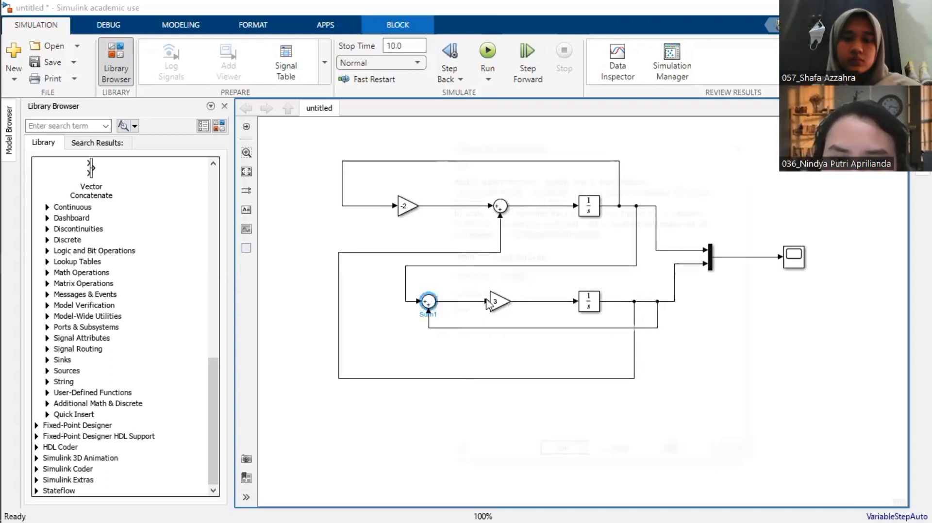
double_click(482, 315)
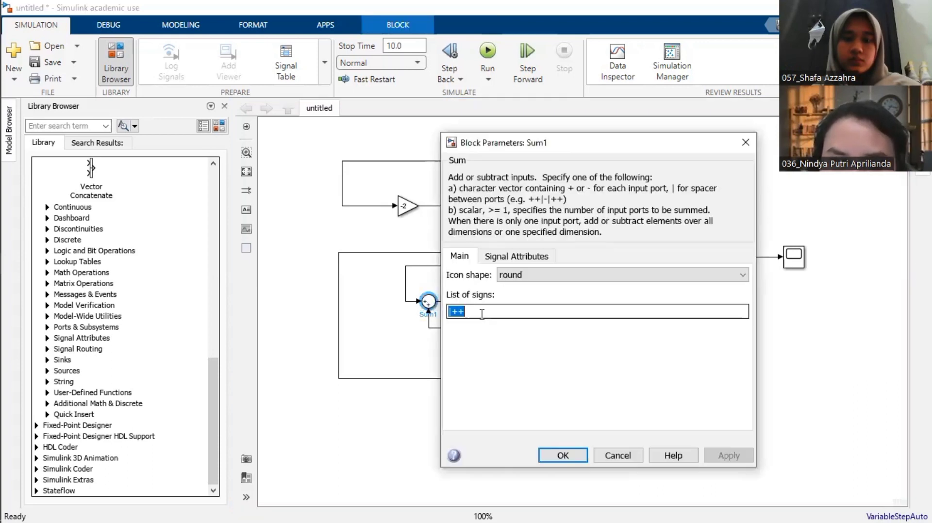
click(482, 314)
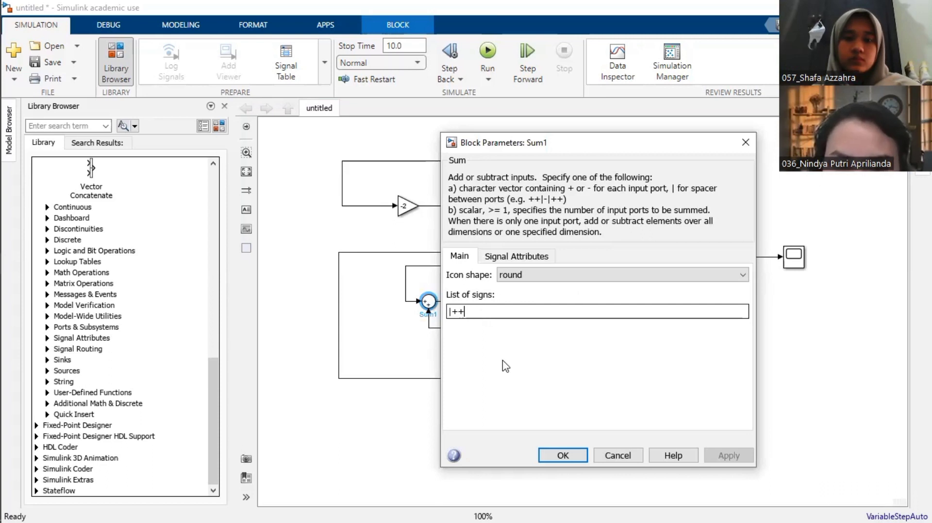
key(BackSpace)
text(-)
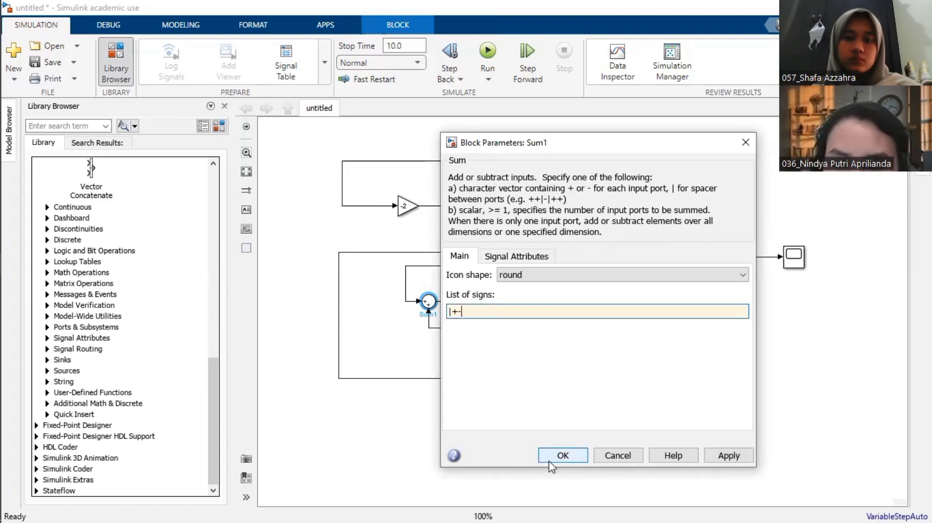
click(550, 461)
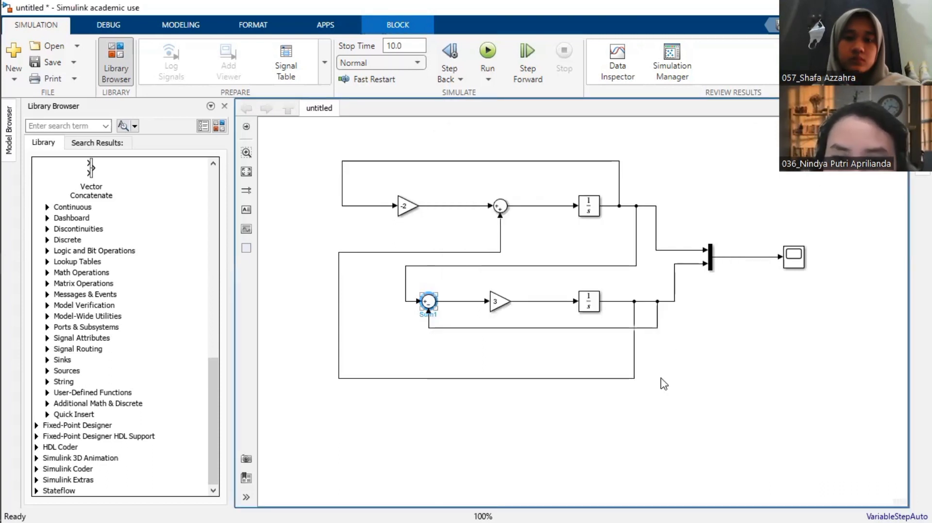
click(663, 380)
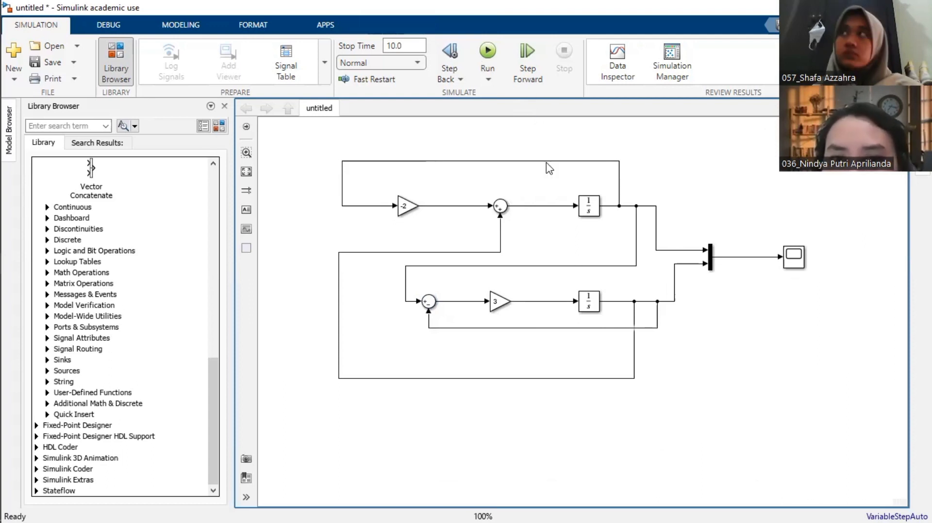
Set the upper Integrator's external reset to level hold and its initial condition to 1.1.
click(590, 209)
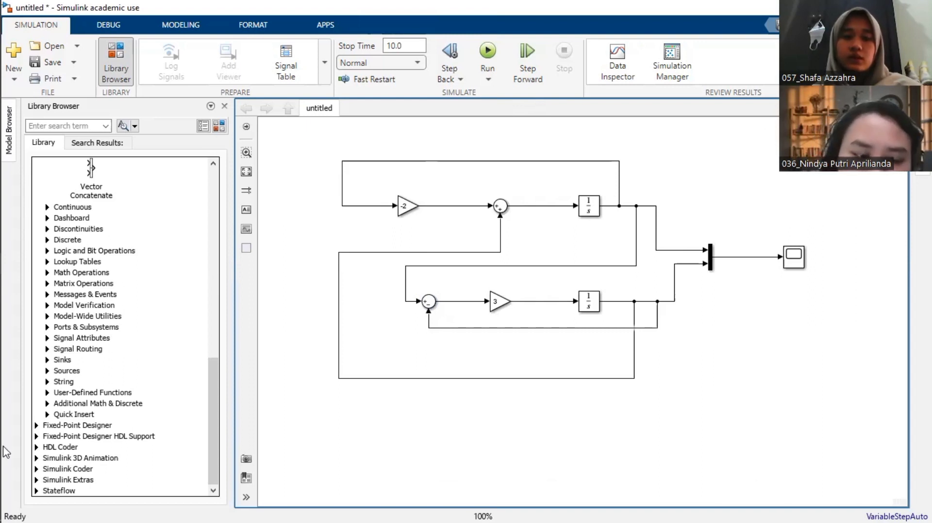
mouse_move(6, 453)
key(alt+Tab)
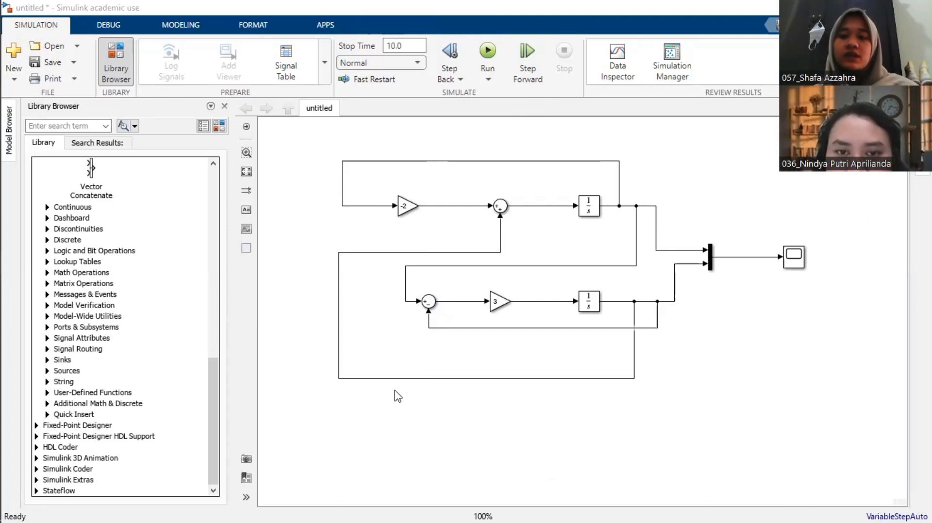
double_click(589, 206)
double_click(632, 164)
scroll(633, 165, down, 1)
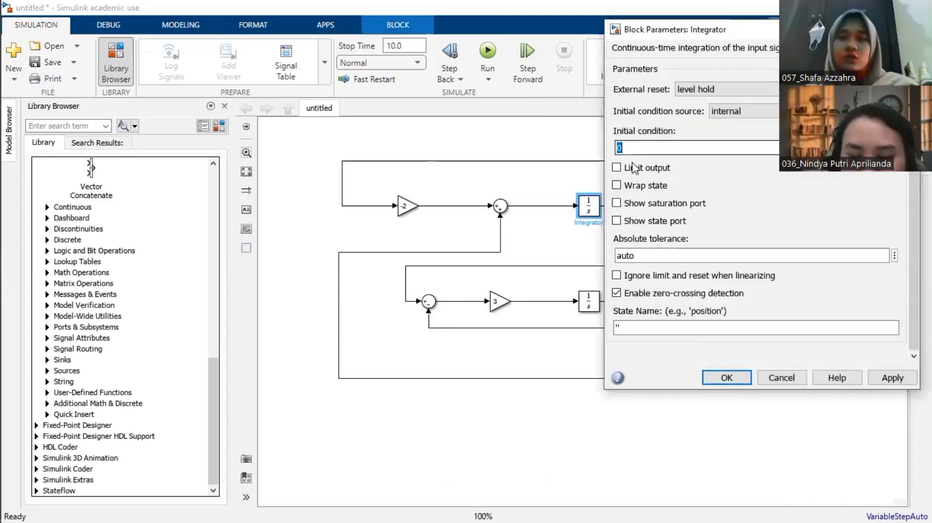
key(BackSpace)
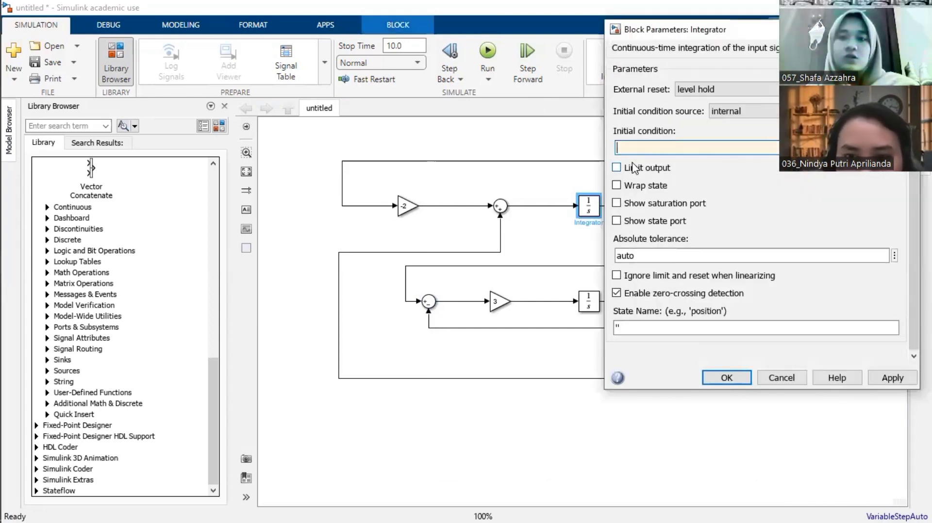
text(1,1)
click(727, 377)
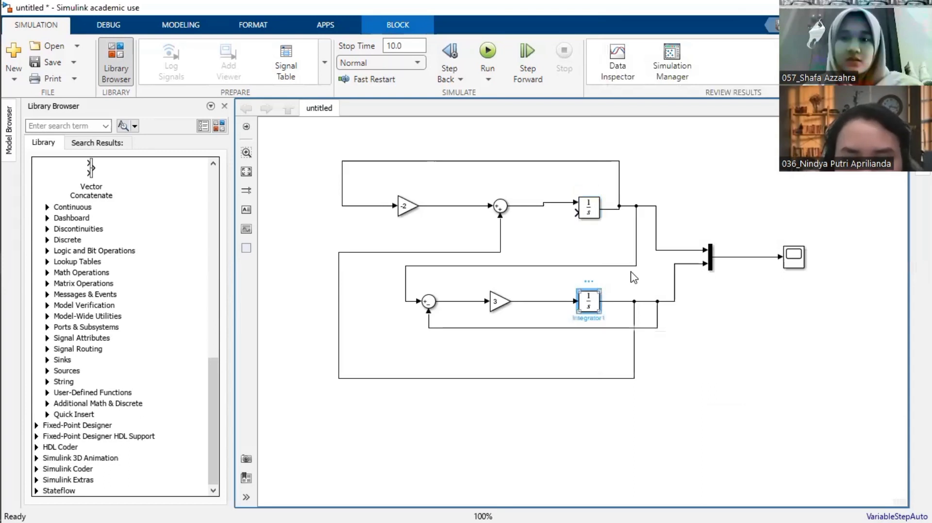
Set the lower Integrator's initial condition to 0.4.
text(.4)
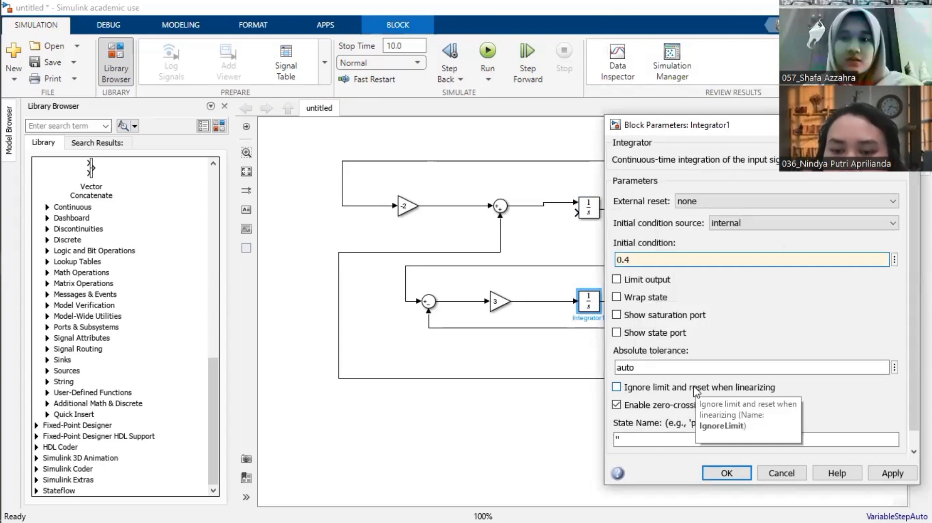
click(727, 472)
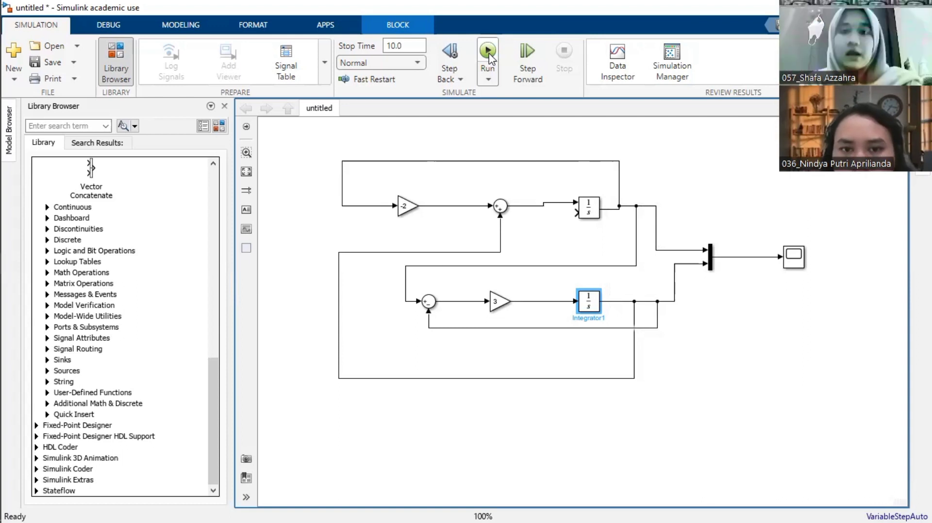
Run the simulation and examine both response curves in the Scope at full-screen size, restoring its window size at the end.
click(488, 51)
click(796, 260)
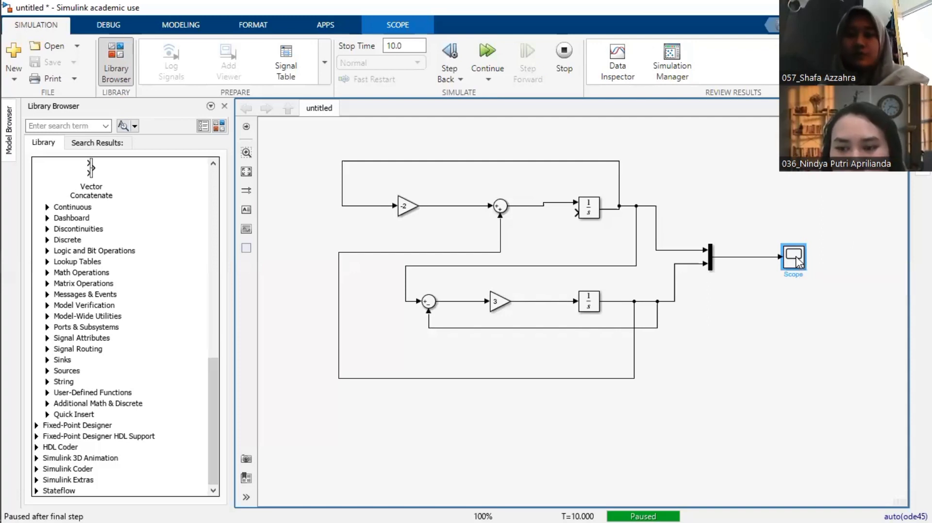
double_click(796, 260)
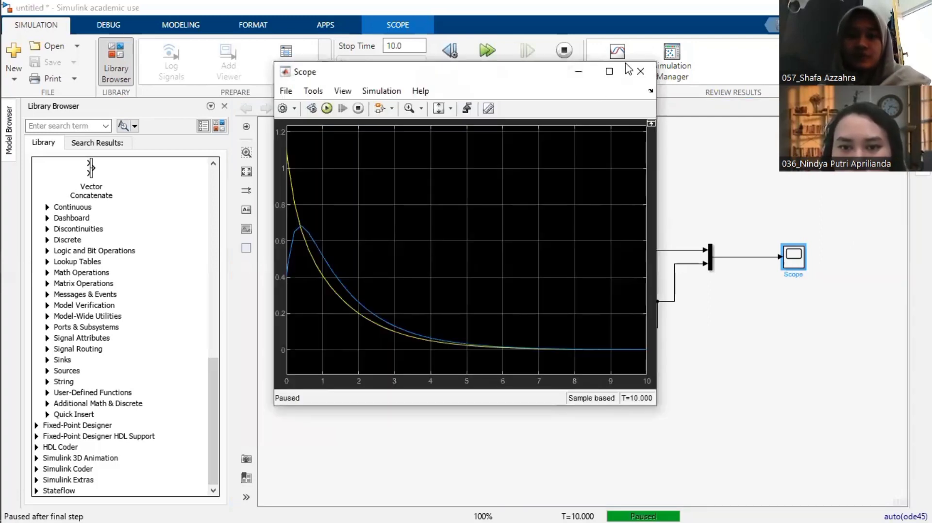
click(621, 71)
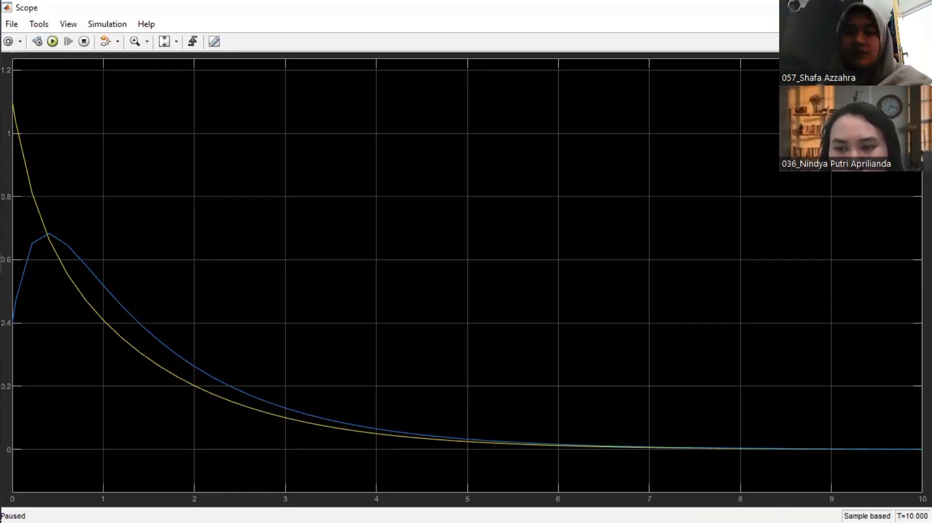
click(885, 7)
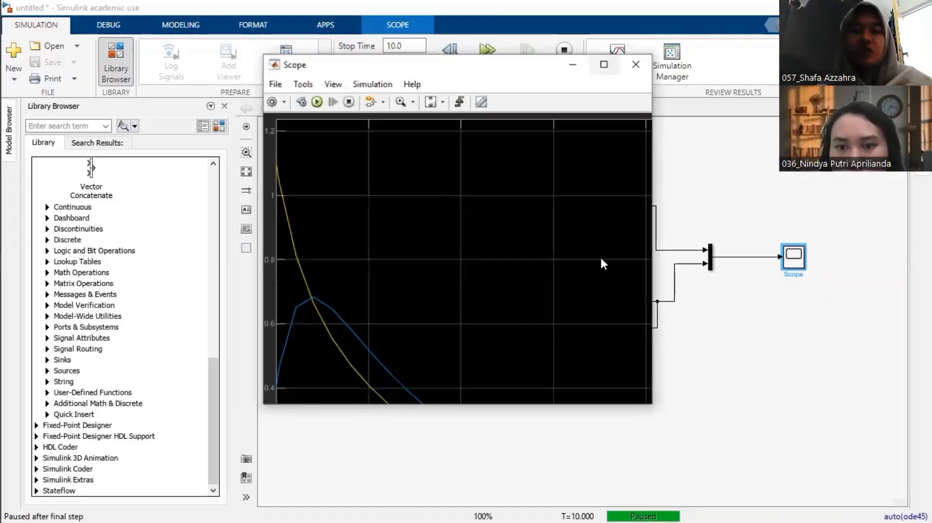